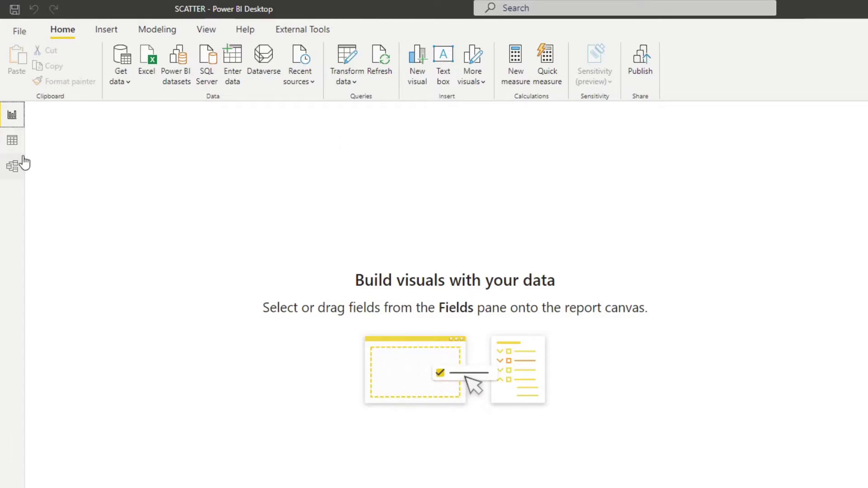
Open the Orders table in Data view to see its price, quantity, customer and category rows
{"action": "left_click", "coordinate": [13, 141]}
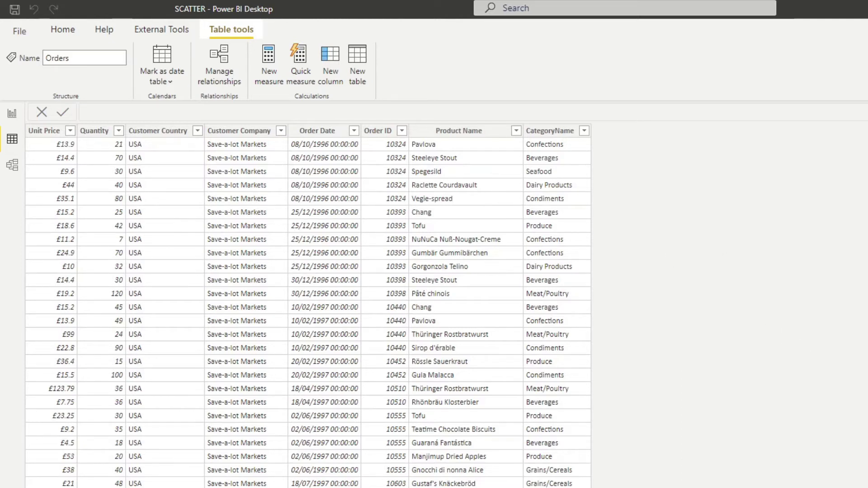
Go to Model view and reposition the Orders table card further right of Calendar
{"action": "left_click", "coordinate": [14, 117]}
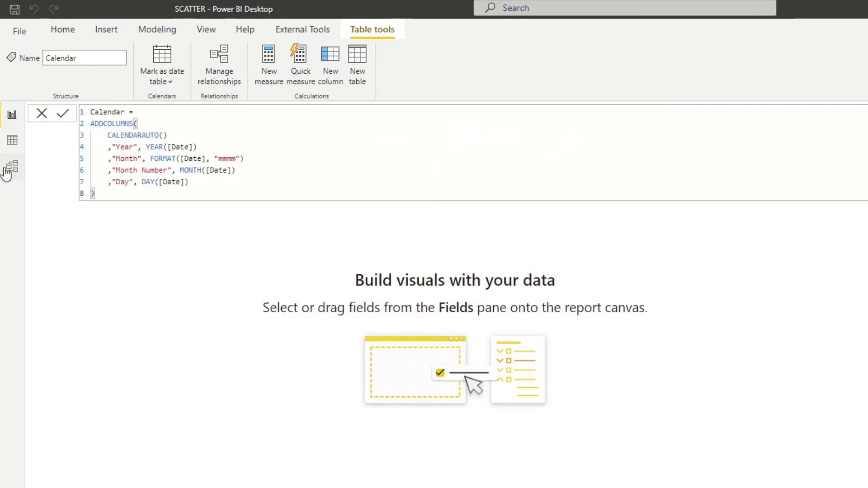
{"action": "left_click", "coordinate": [11, 176]}
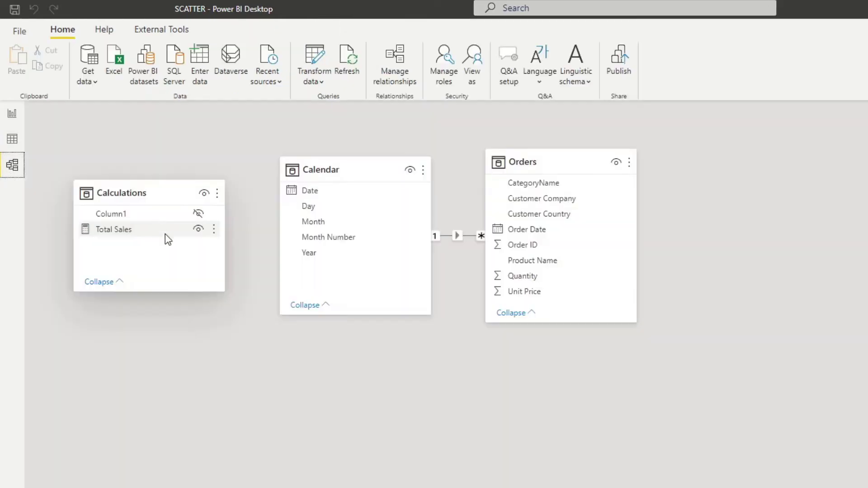
{"action": "left_click_drag", "start_coordinate": [515, 165], "coordinate": [547, 186]}
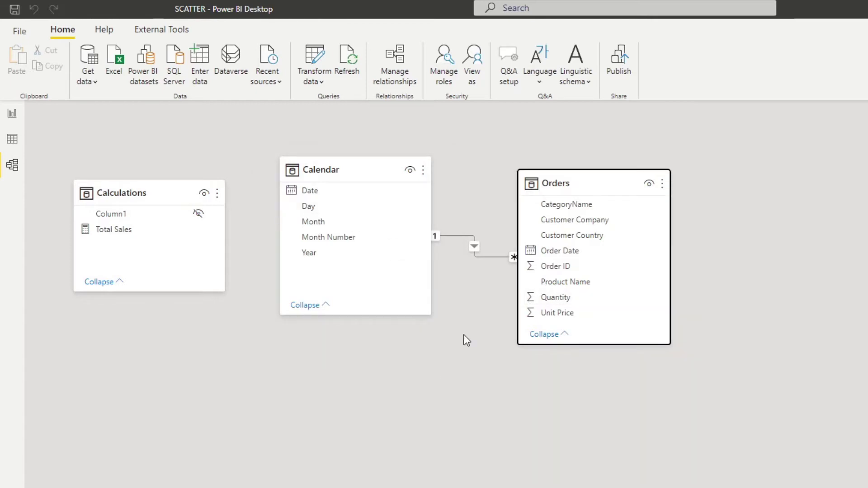
{"action": "left_click_drag", "start_coordinate": [567, 181], "coordinate": [622, 178]}
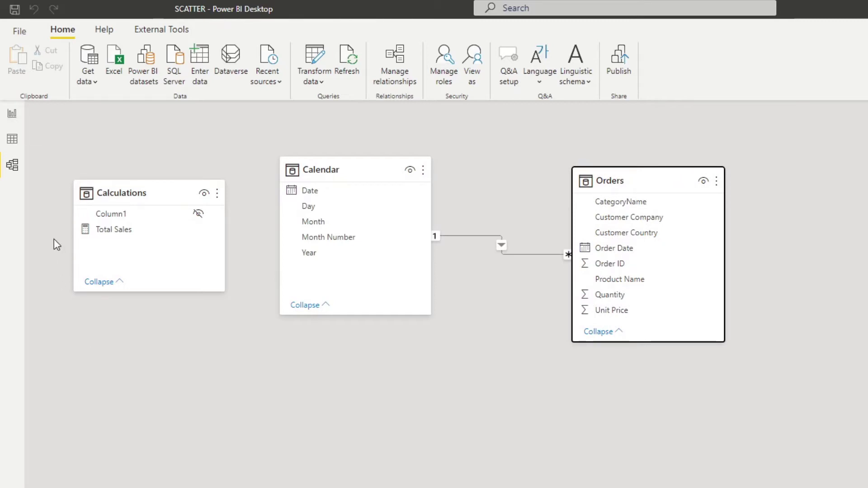
Return to the empty report page showing the Total Sales measure's DAX formula
{"action": "left_click", "coordinate": [11, 113]}
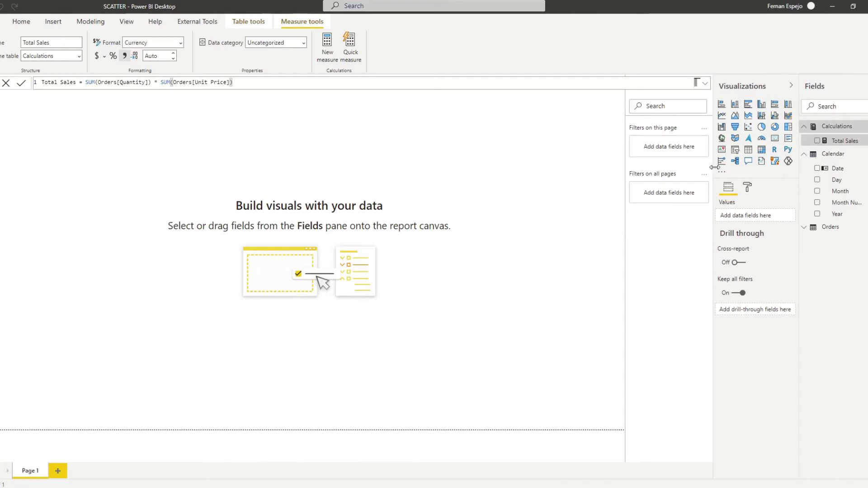
Add a canvas-wide scatter chart plotting Orders Quantity on the x axis against Unit Price on the y axis
{"action": "left_click", "coordinate": [745, 129]}
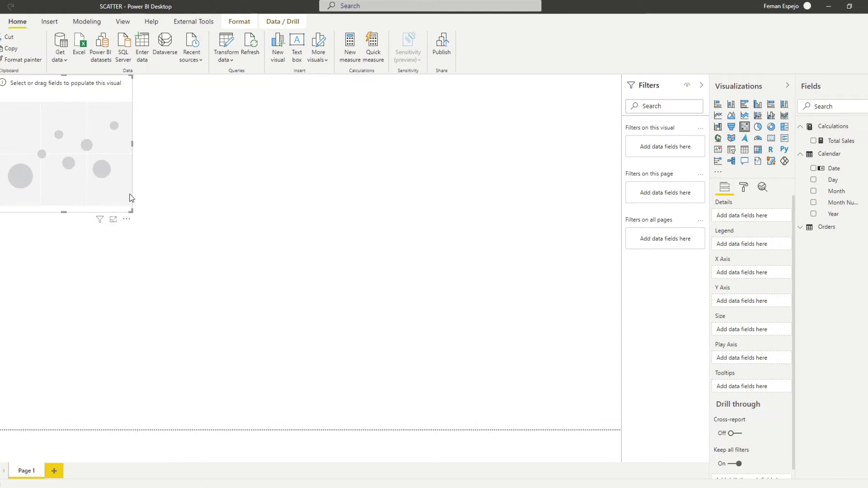
{"action": "left_click_drag", "start_coordinate": [129, 196], "coordinate": [633, 432]}
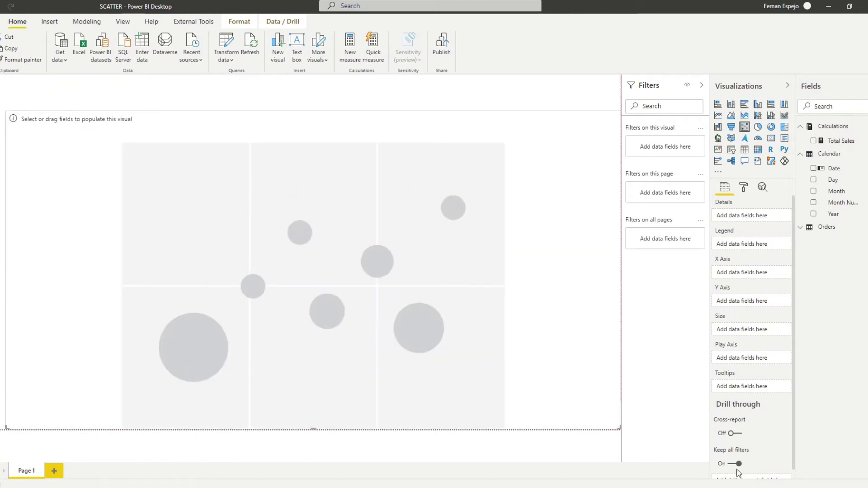
{"action": "left_click", "coordinate": [806, 227]}
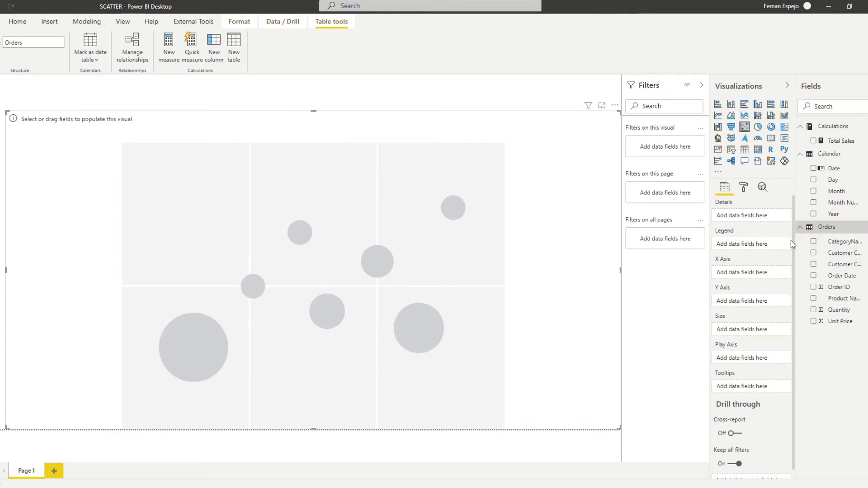
{"action": "left_click_drag", "start_coordinate": [795, 241], "coordinate": [777, 241]}
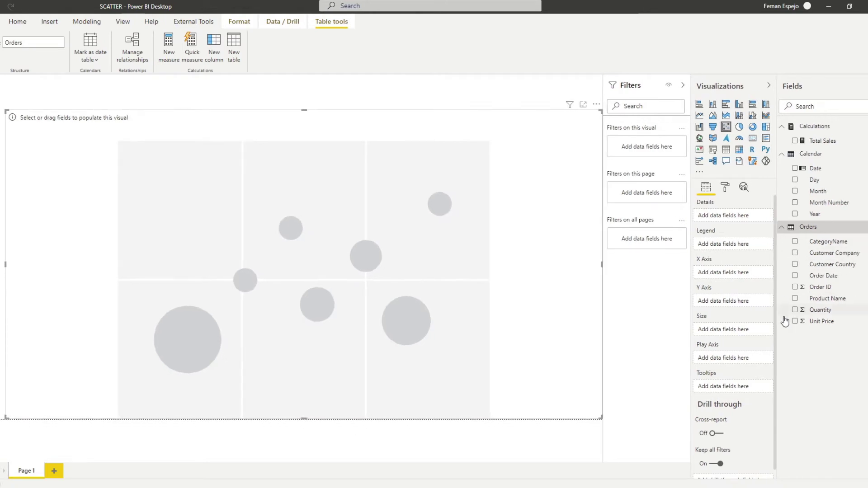
{"action": "left_click", "coordinate": [795, 310]}
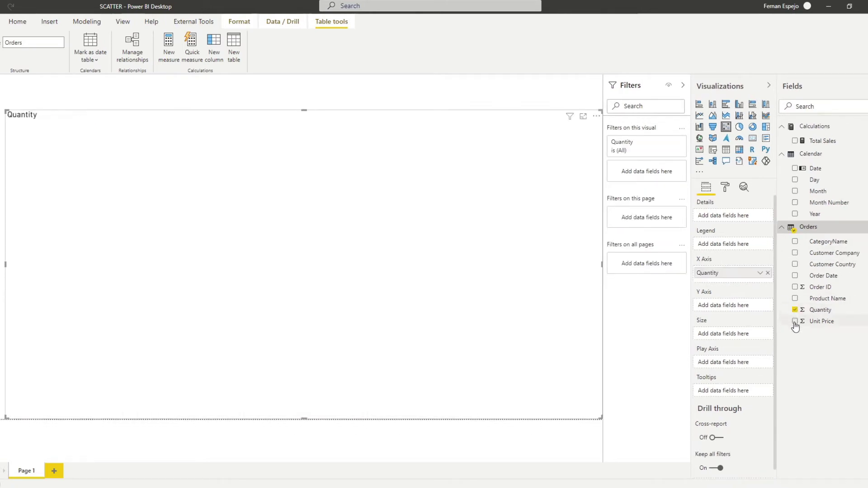
{"action": "left_click", "coordinate": [794, 321]}
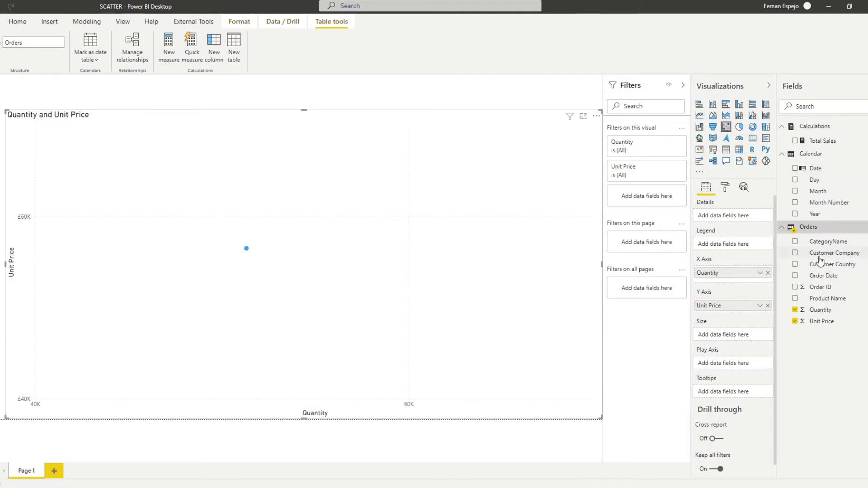
Put CategoryName in the scatter chart's Details well and Total Sales in its Size well
{"action": "left_click_drag", "start_coordinate": [818, 242], "coordinate": [738, 223]}
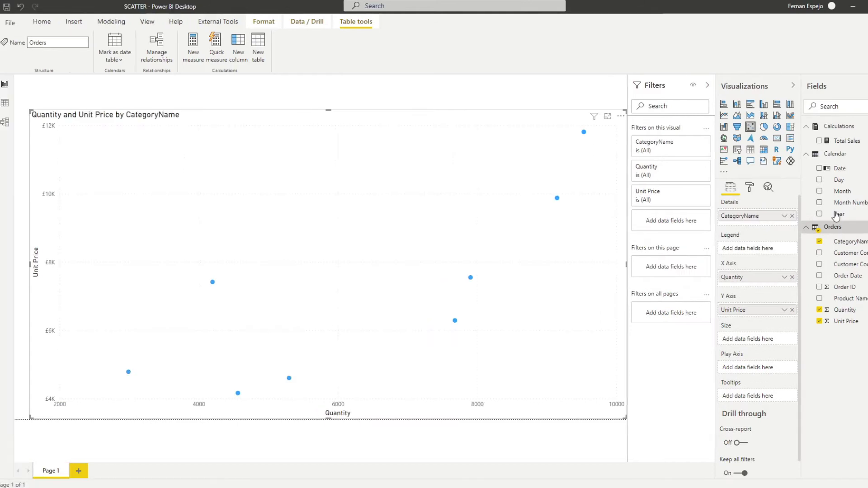
{"action": "left_click_drag", "start_coordinate": [842, 149], "coordinate": [787, 344]}
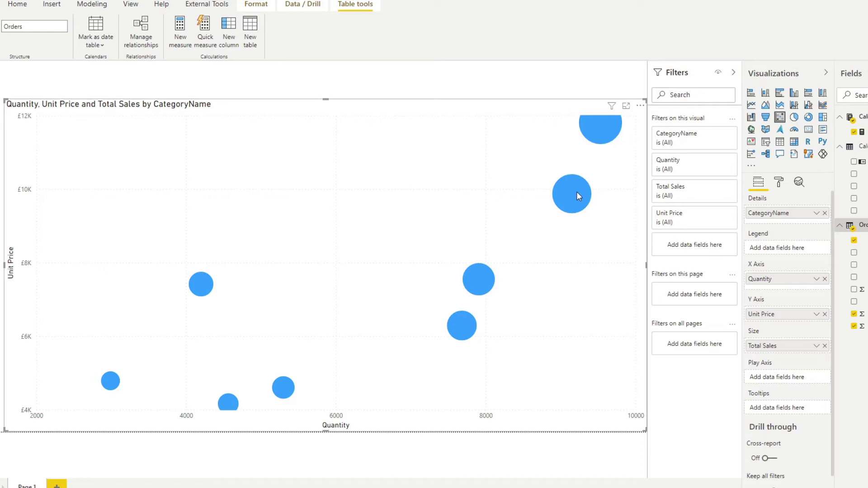
{"action": "mouse_move", "coordinate": [577, 193]}
Move CategoryName from the Details well into the Legend well
{"action": "left_click_drag", "start_coordinate": [774, 213], "coordinate": [769, 247]}
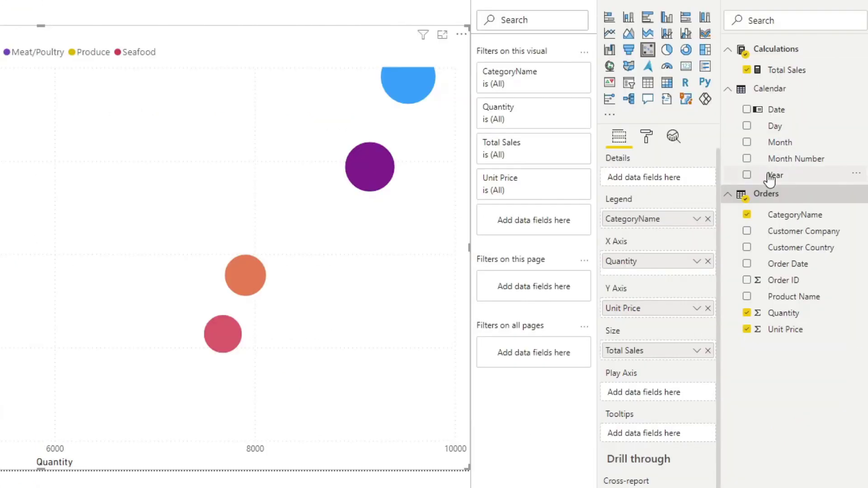
Add Year as the play axis, run the animation, and trace the Beverages bubble through 1998
{"action": "left_click_drag", "start_coordinate": [685, 398], "coordinate": [652, 400]}
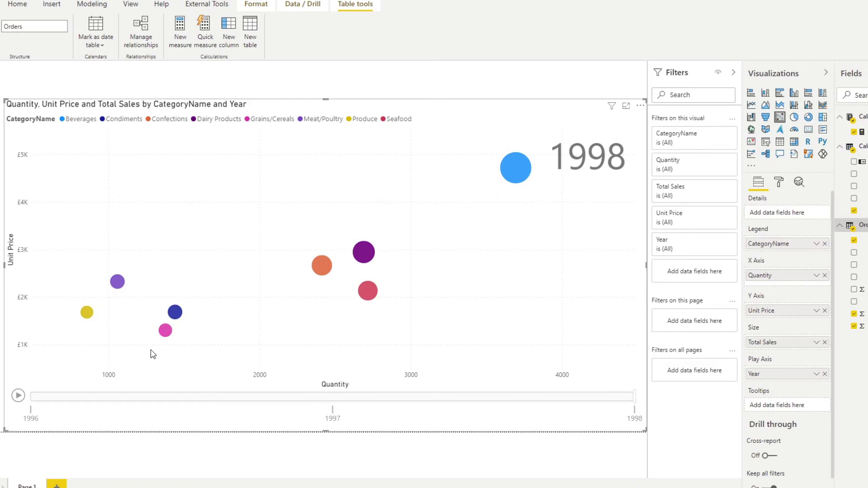
{"action": "left_click", "coordinate": [17, 396]}
{"action": "left_click", "coordinate": [519, 177]}
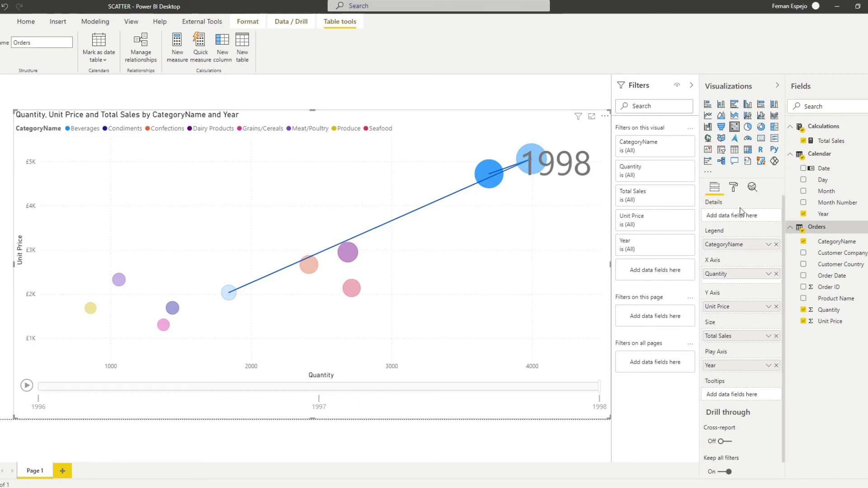
Remove the legend, size and Year play axis, plot one point per Order ID, and show More options
{"action": "left_click", "coordinate": [776, 245]}
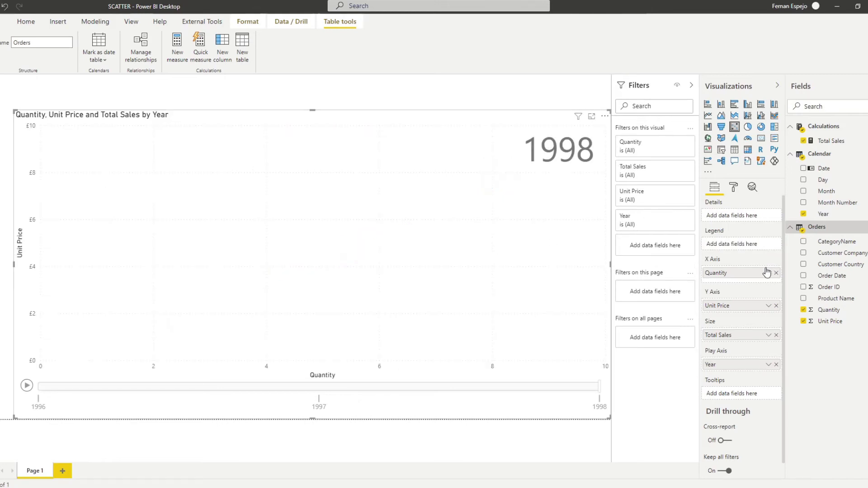
{"action": "left_click", "coordinate": [776, 335]}
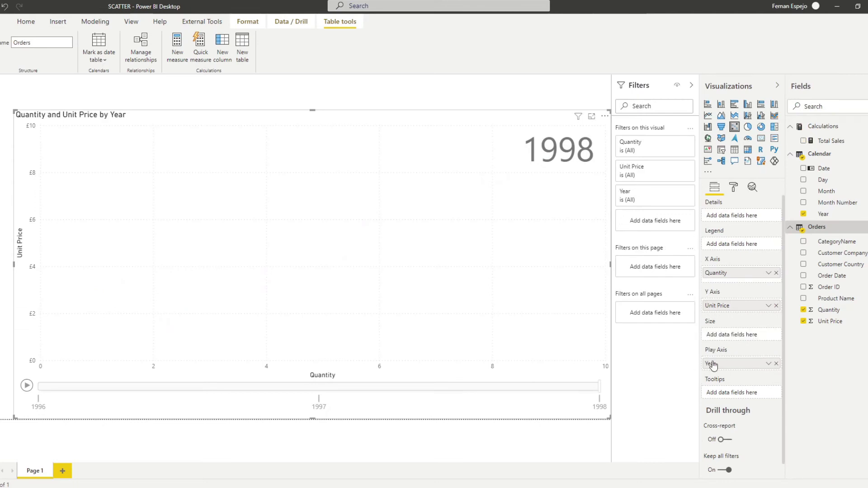
{"action": "left_click", "coordinate": [776, 364]}
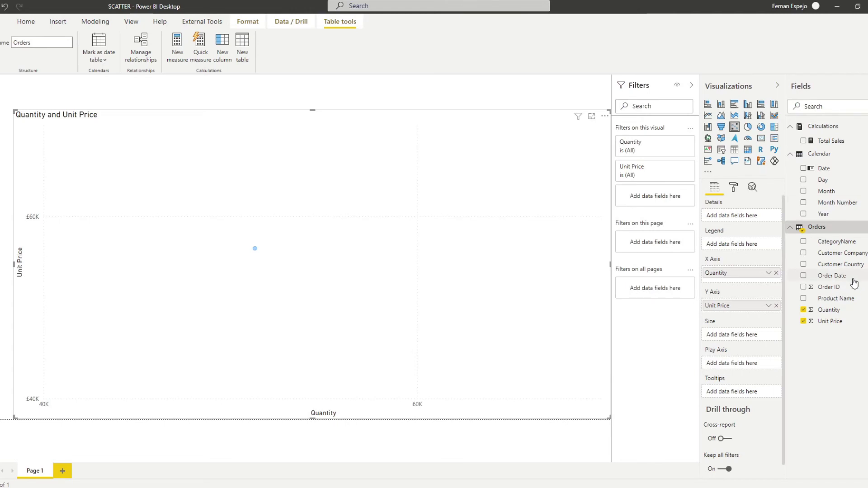
{"action": "left_click_drag", "start_coordinate": [844, 287], "coordinate": [750, 221]}
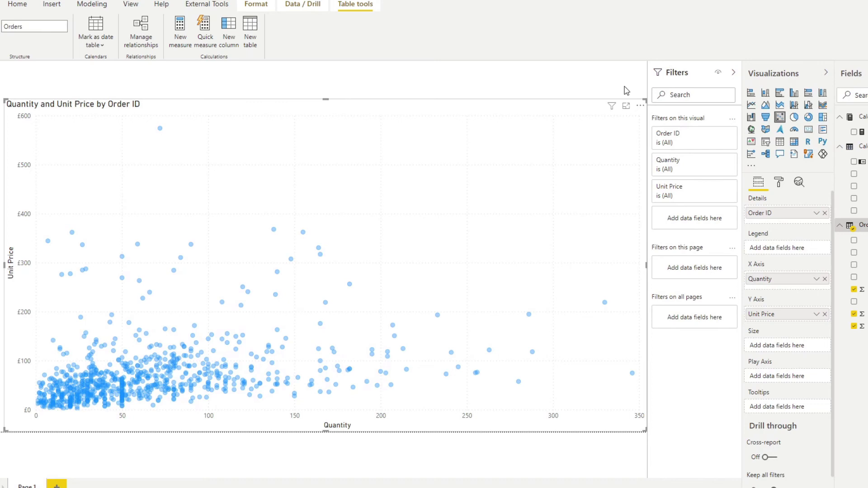
{"action": "left_click", "coordinate": [641, 107]}
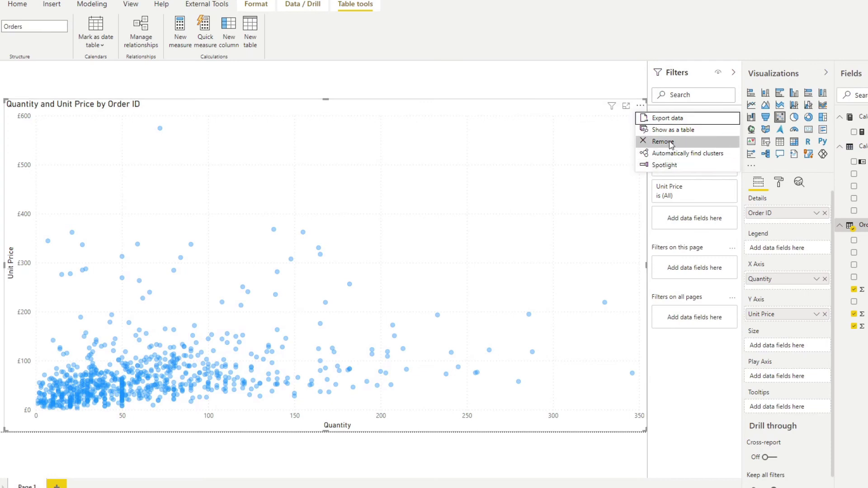
Automatically find 3 clusters of orders on the scatter chart
{"action": "left_click", "coordinate": [670, 158]}
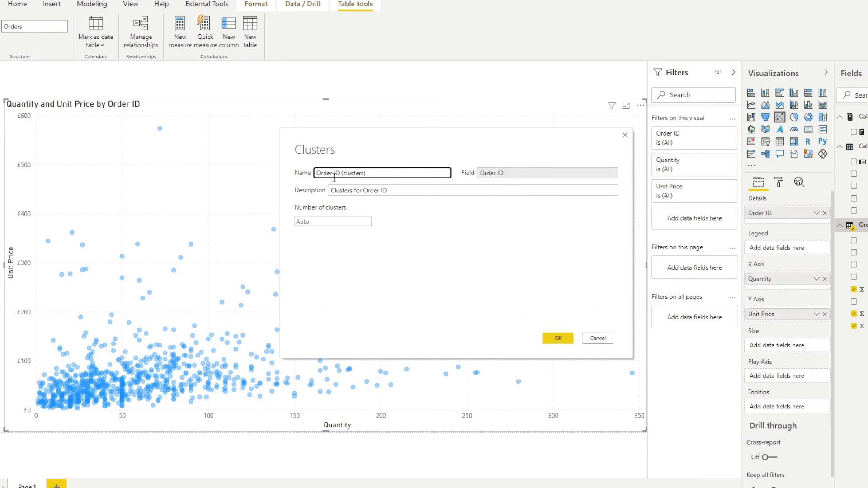
{"action": "left_click", "coordinate": [339, 221]}
{"action": "type", "text": "3"}
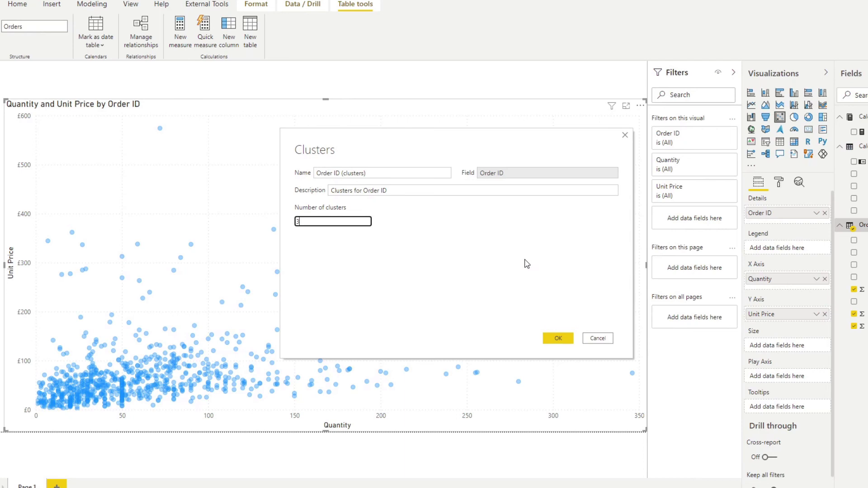
{"action": "left_click", "coordinate": [554, 338]}
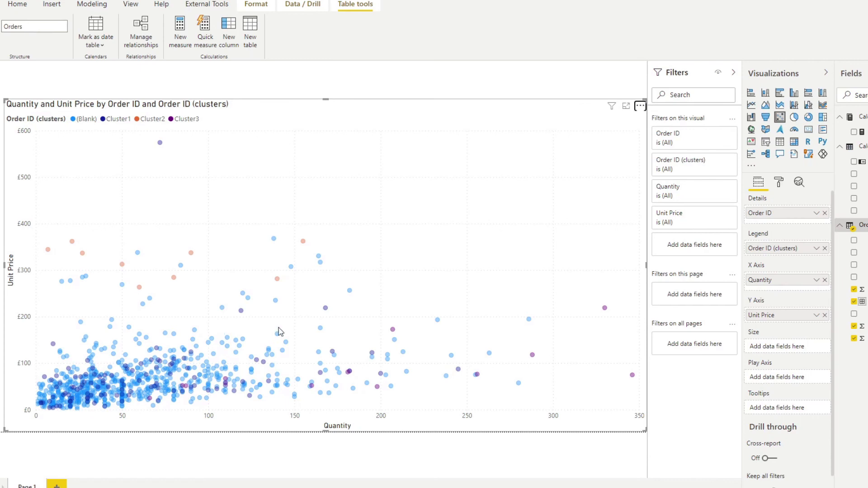
{"action": "left_click", "coordinate": [353, 93]}
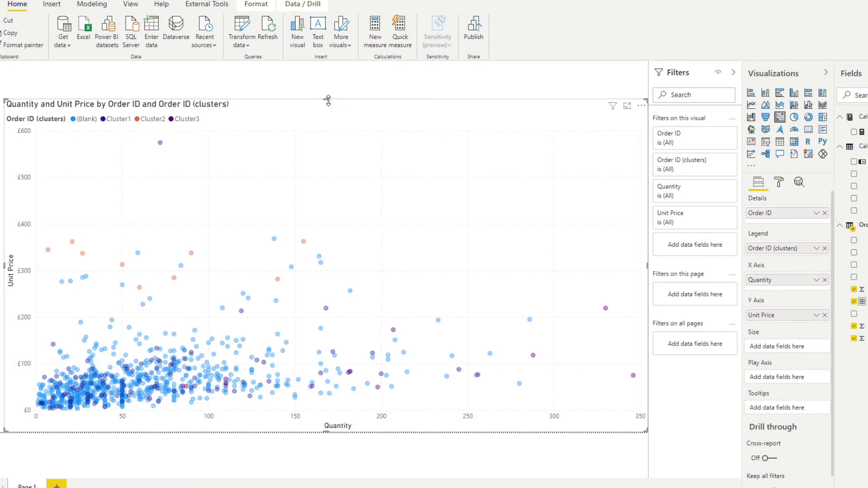
Narrow the scatter chart and add an Order ID (clusters) slicer beside it
{"action": "left_click_drag", "start_coordinate": [328, 100], "coordinate": [344, 69]}
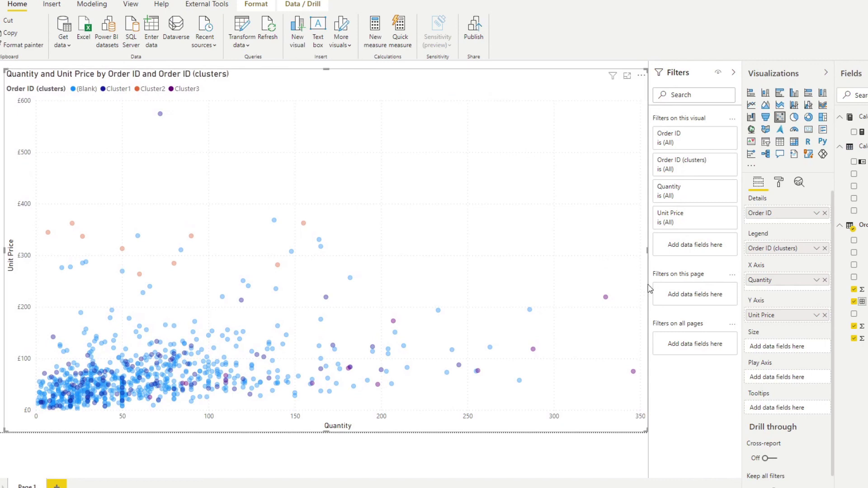
{"action": "left_click_drag", "start_coordinate": [648, 254], "coordinate": [480, 267]}
{"action": "left_click", "coordinate": [574, 244]}
{"action": "left_click_drag", "start_coordinate": [861, 301], "coordinate": [570, 176]}
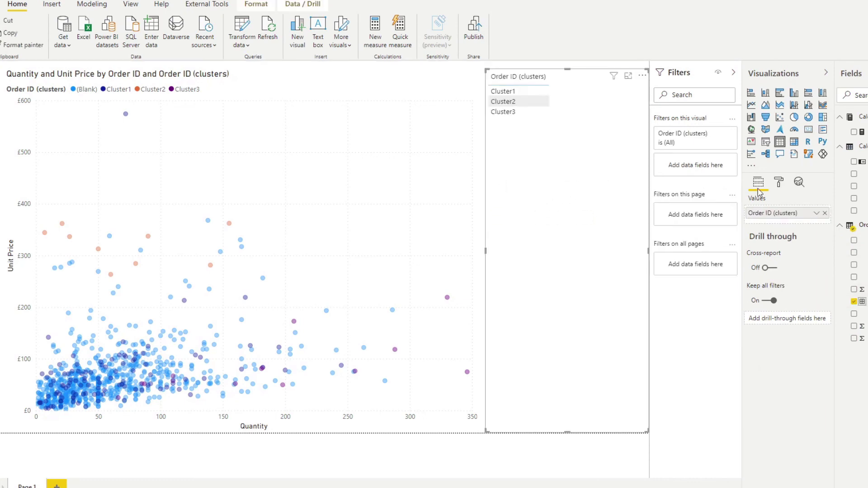
{"action": "left_click", "coordinate": [765, 141]}
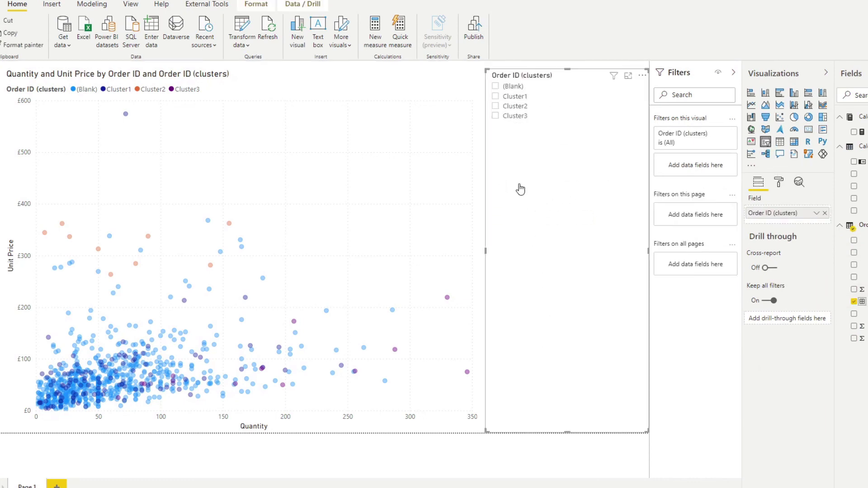
Test the slicer by filtering to Cluster1, Cluster2 and Cluster3, then clear the filter
{"action": "left_click", "coordinate": [512, 99]}
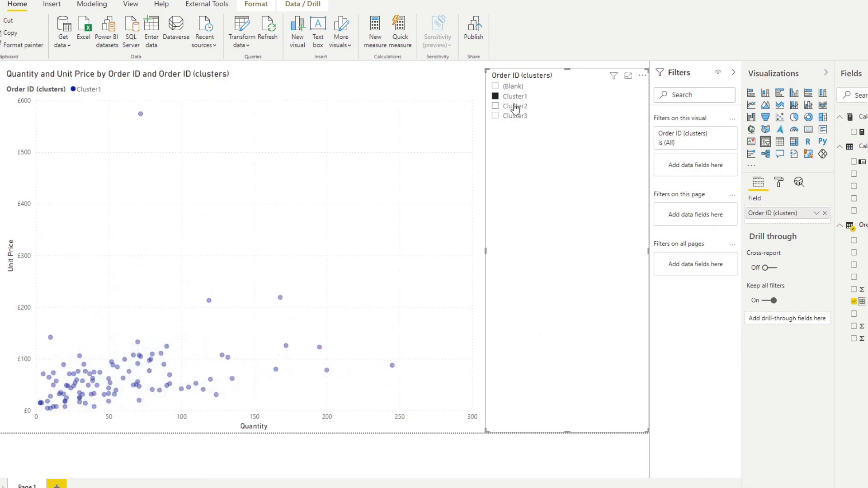
{"action": "left_click", "coordinate": [514, 106]}
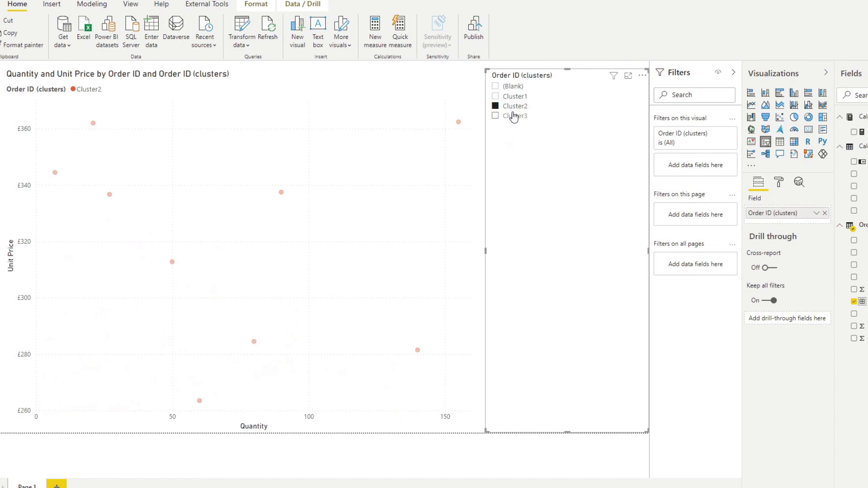
{"action": "left_click", "coordinate": [514, 116]}
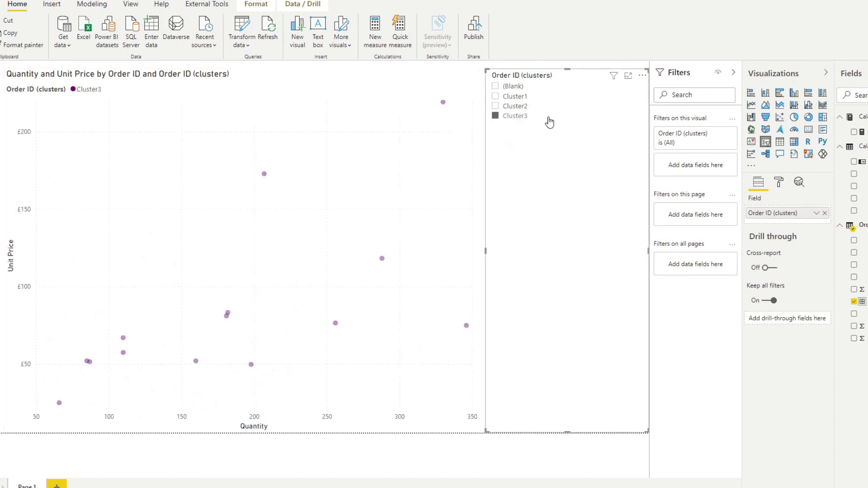
{"action": "left_click", "coordinate": [515, 116]}
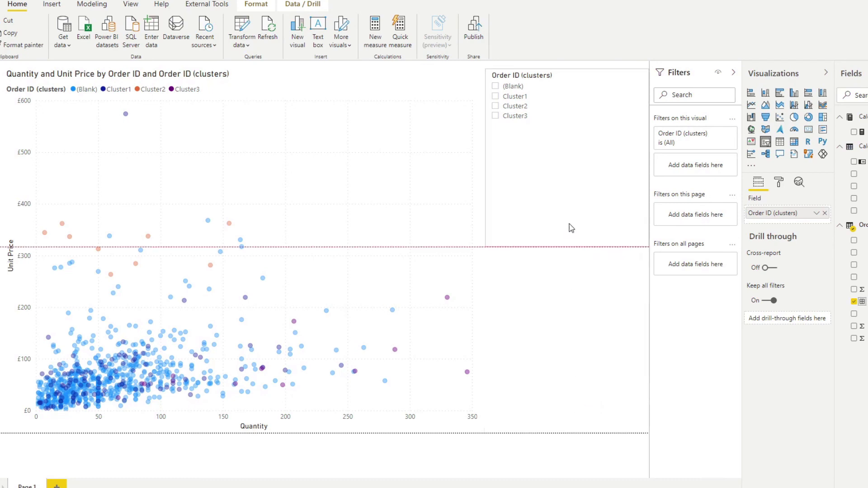
Build a pie chart of Total Sales by CategoryName and align its left edge under the cluster slicer
{"action": "left_click", "coordinate": [646, 258]}
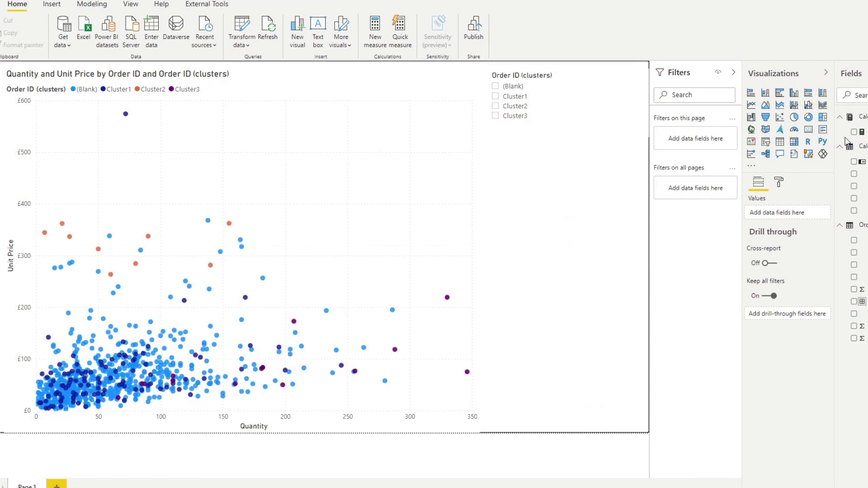
{"action": "left_click", "coordinate": [854, 240]}
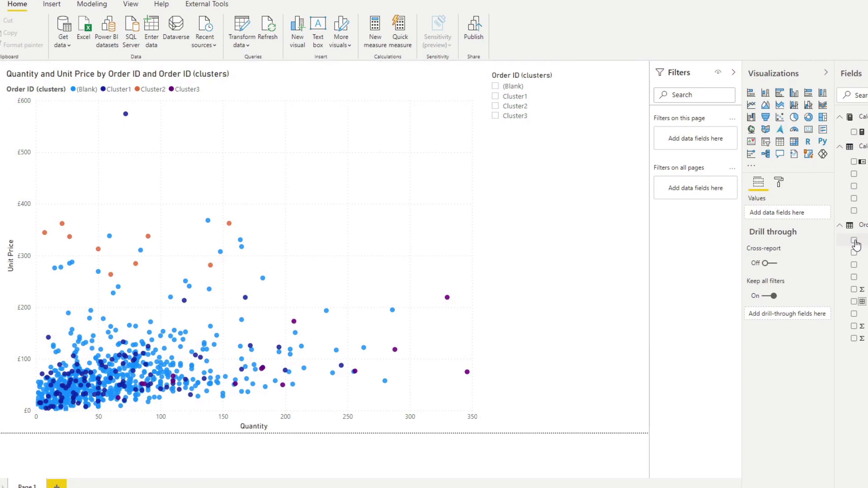
{"action": "left_click", "coordinate": [854, 132]}
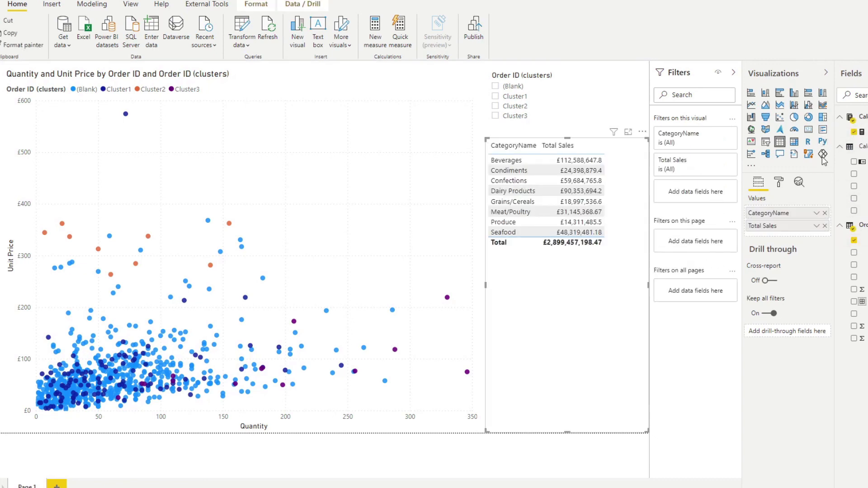
{"action": "left_click", "coordinate": [793, 117]}
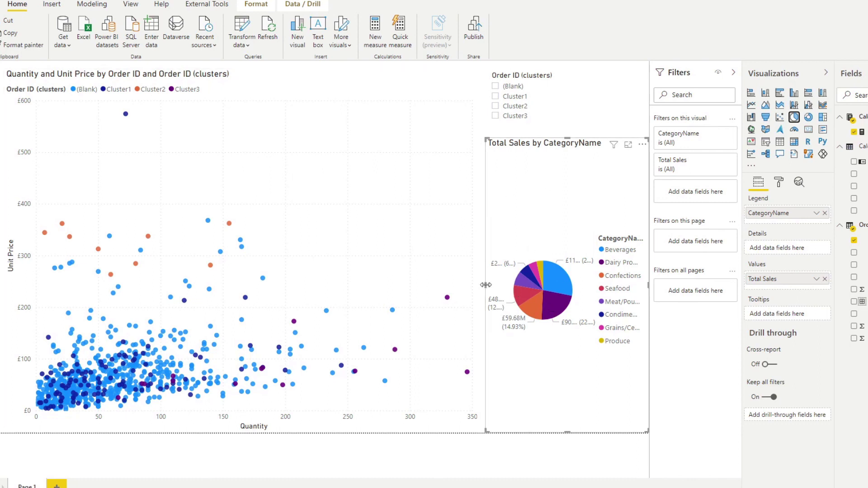
{"action": "left_click_drag", "start_coordinate": [484, 285], "coordinate": [480, 288]}
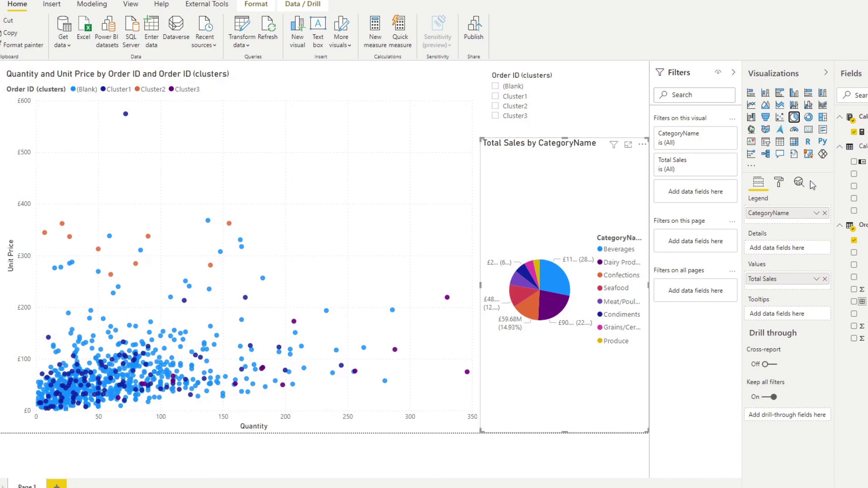
Cycle the slicer through Cluster1 and Cluster2, ending on Cluster3, where Beverages shows 62.65%
{"action": "left_click", "coordinate": [562, 134]}
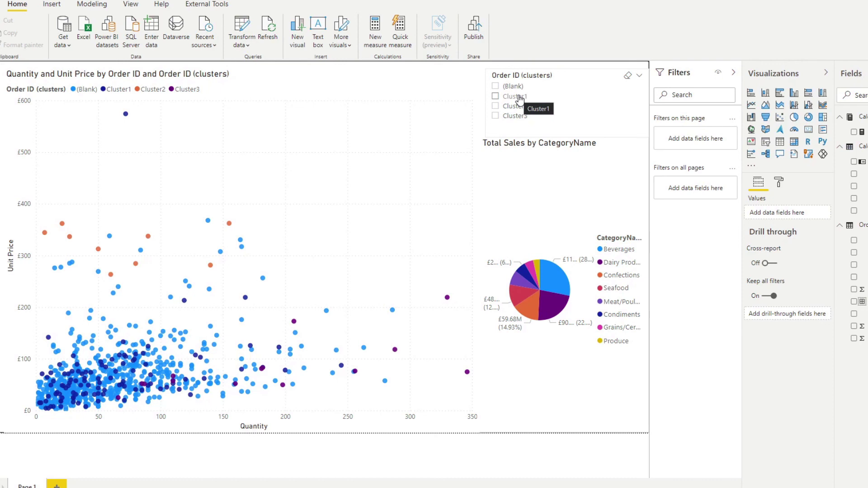
{"action": "left_click", "coordinate": [519, 97]}
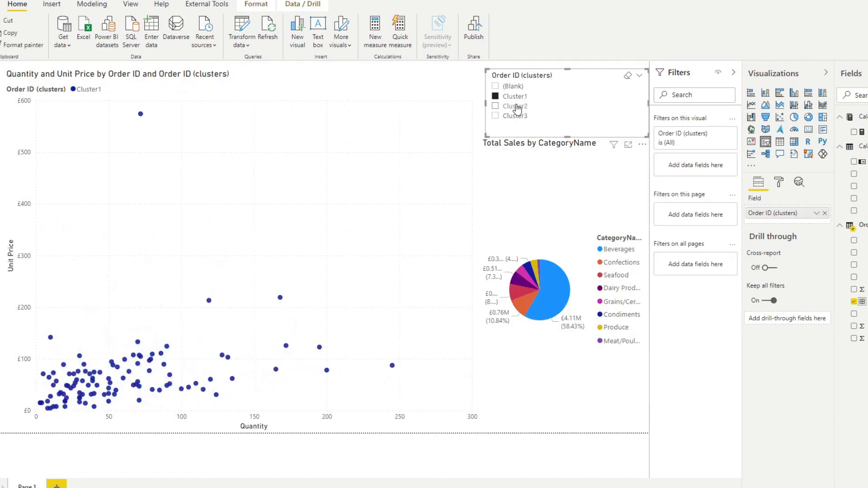
{"action": "left_click", "coordinate": [517, 107]}
{"action": "left_click", "coordinate": [517, 117]}
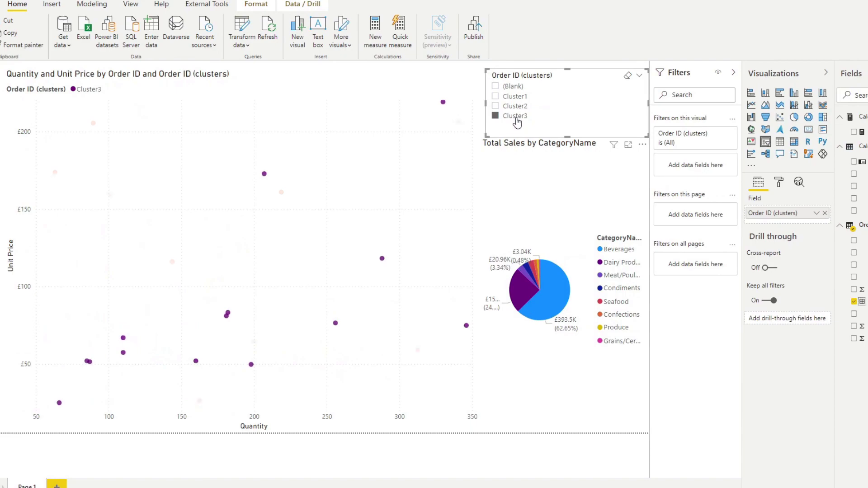